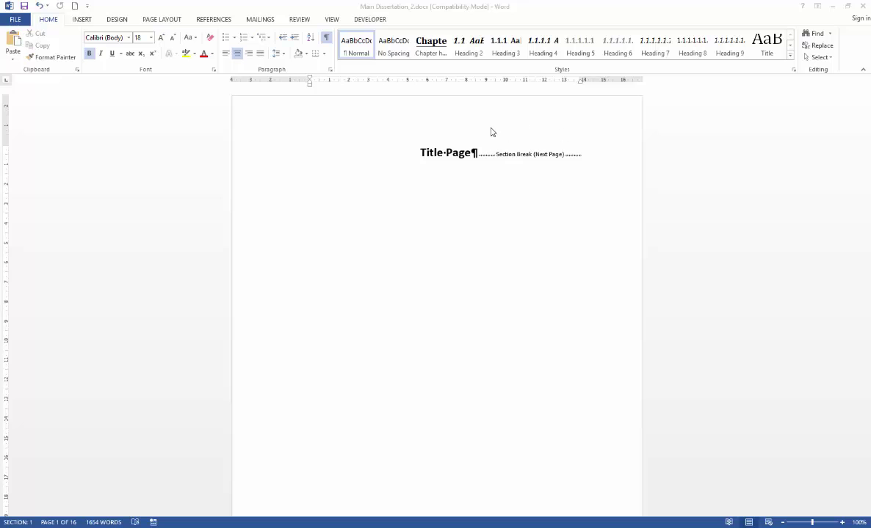
# Open the title page header for editing and move on to the Section 3 header above Chapter 1.
pyautogui.doubleClick(447, 119)
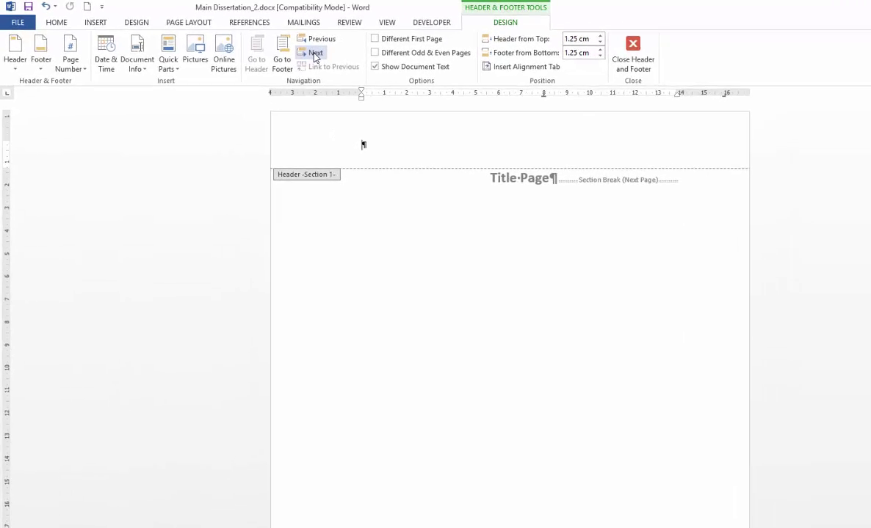
pyautogui.click(384, 65)
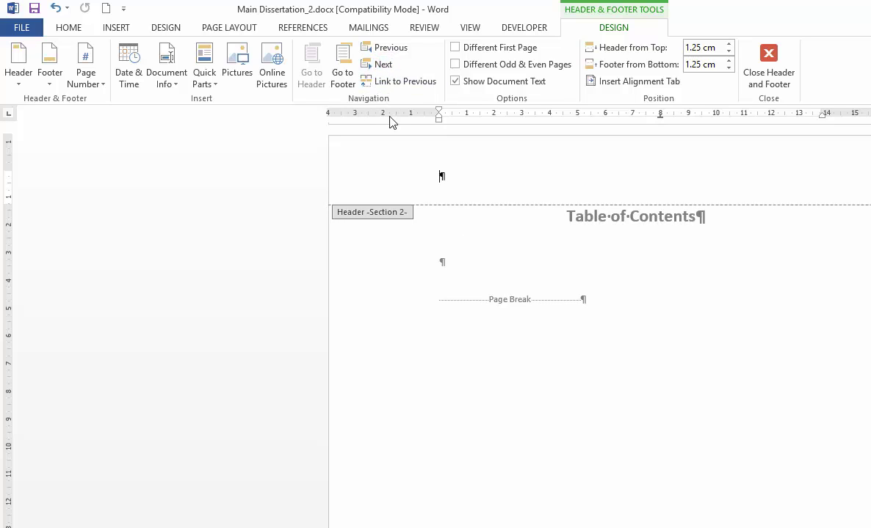
pyautogui.click(384, 65)
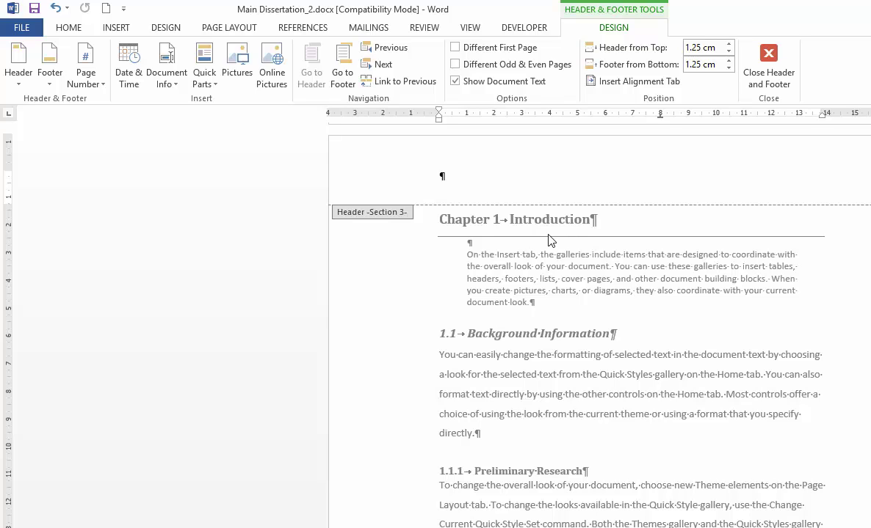
# Insert a StyleRef field for the Heading 1 style into the Section 3 header, with the paragraph number option enabled.
pyautogui.click(211, 83)
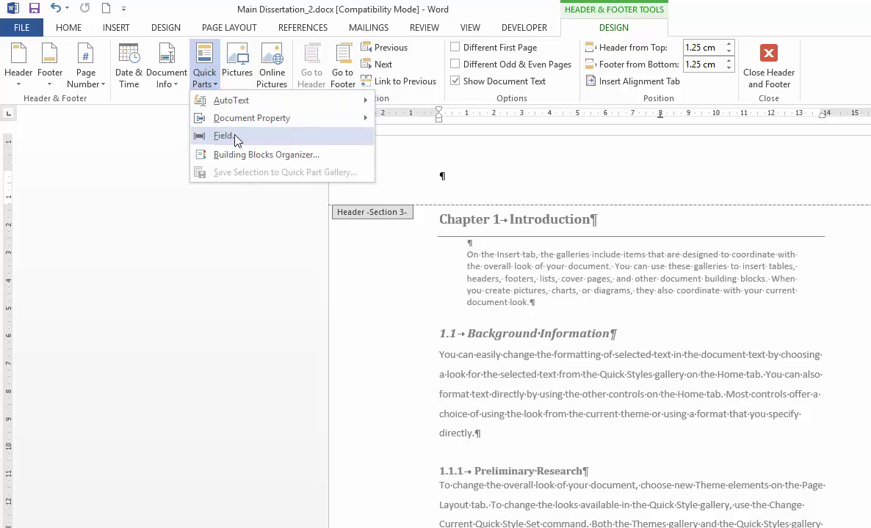
pyautogui.click(221, 136)
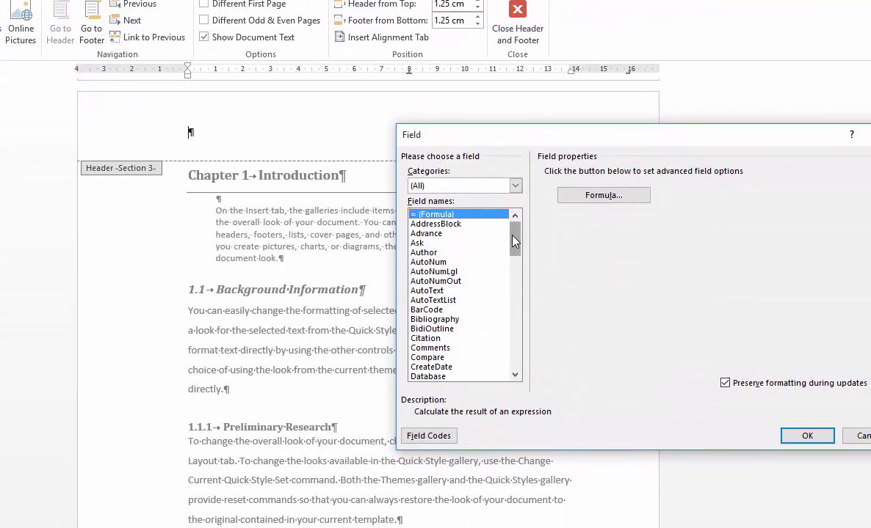
pyautogui.moveTo(718, 280); pyautogui.dragTo(718, 291)
pyautogui.moveTo(438, 240); pyautogui.dragTo(438, 326)
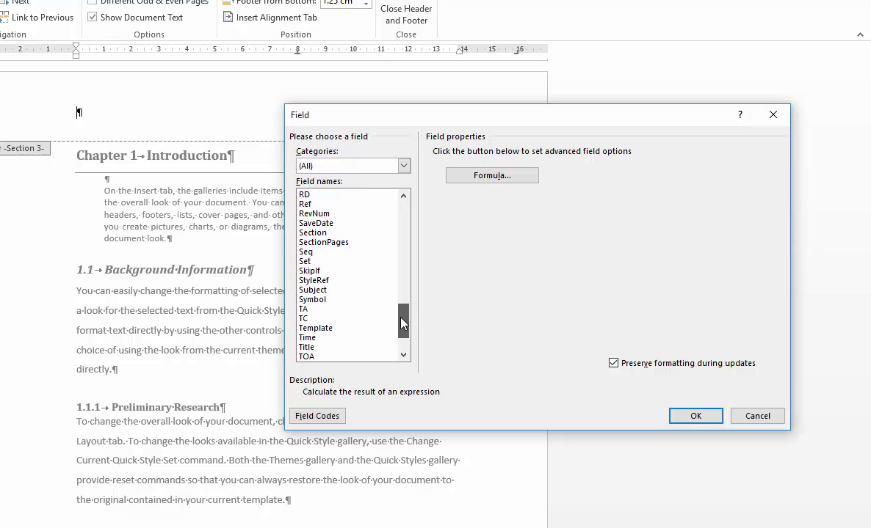
pyautogui.click(318, 281)
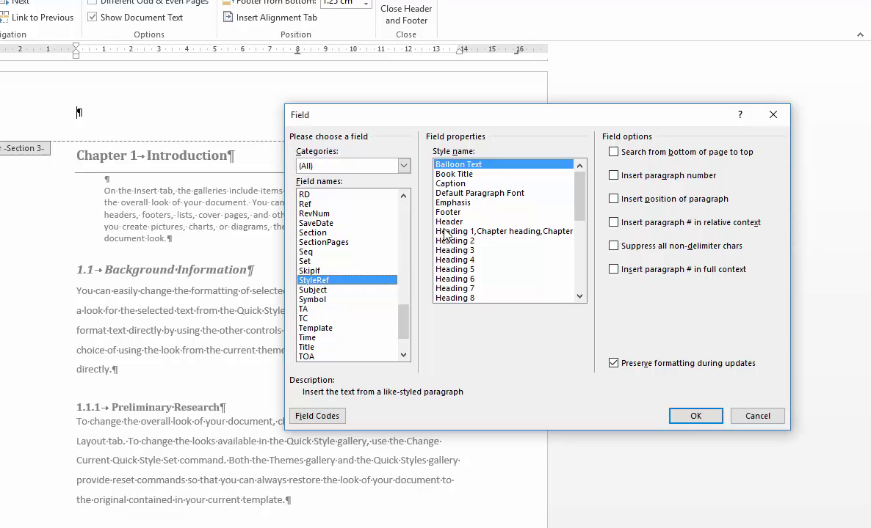
pyautogui.click(471, 231)
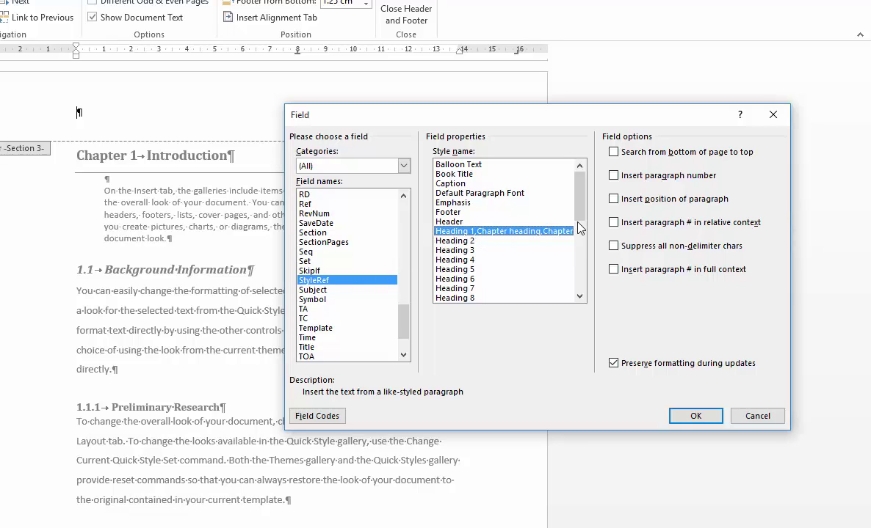
pyautogui.click(614, 177)
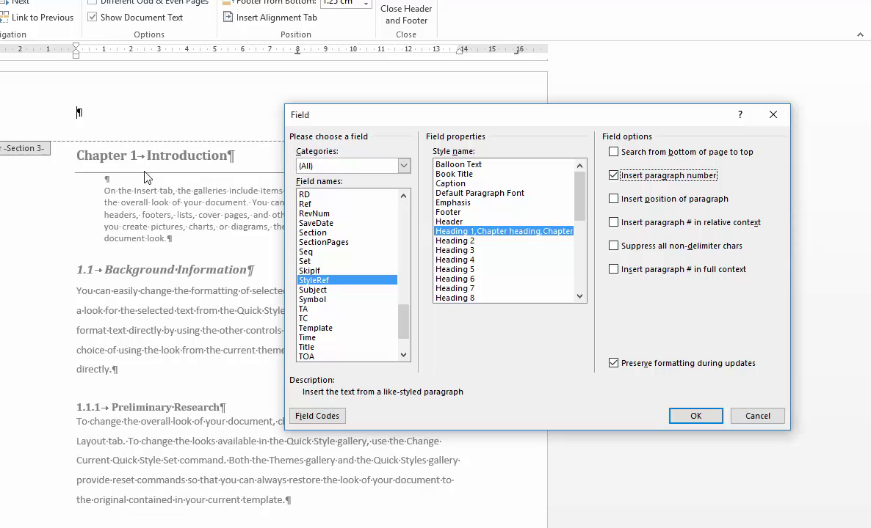
pyautogui.click(694, 416)
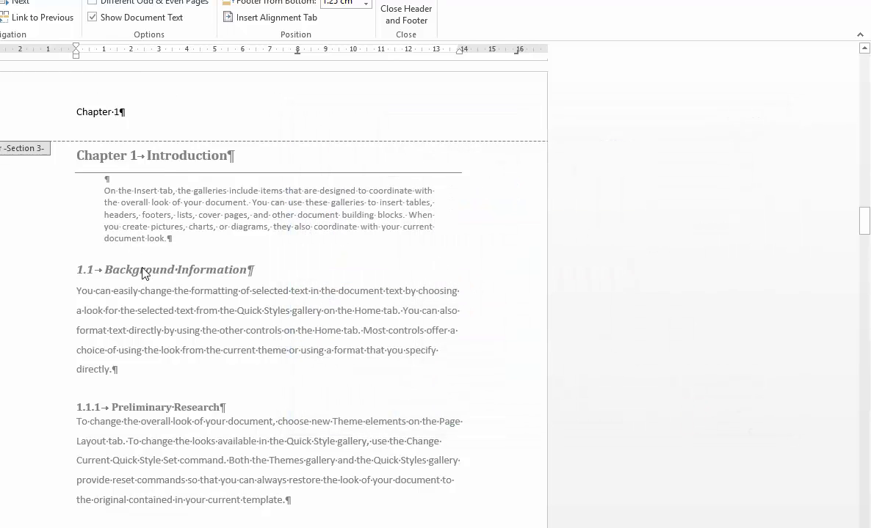
# Add a hyphen separator after the chapter number in the Chapter 2 page header.
pyautogui.scroll(-4, 161, 303)
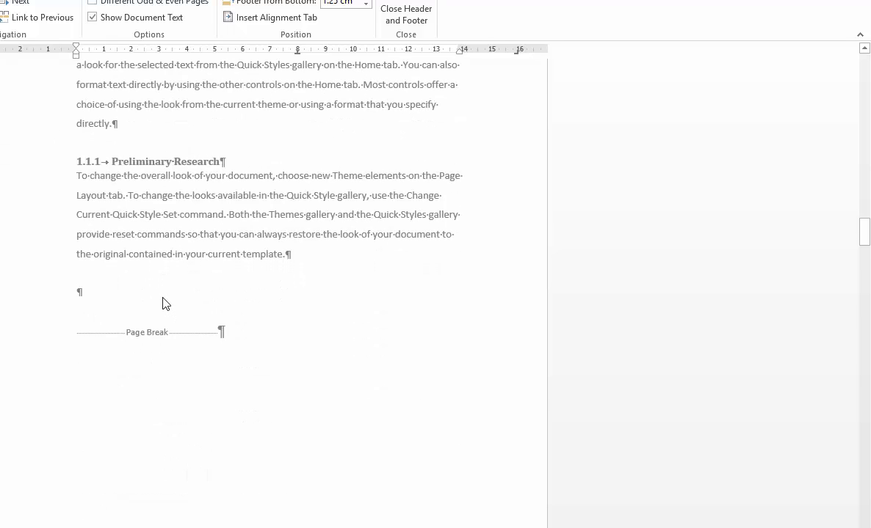
pyautogui.scroll(-5, 167, 301)
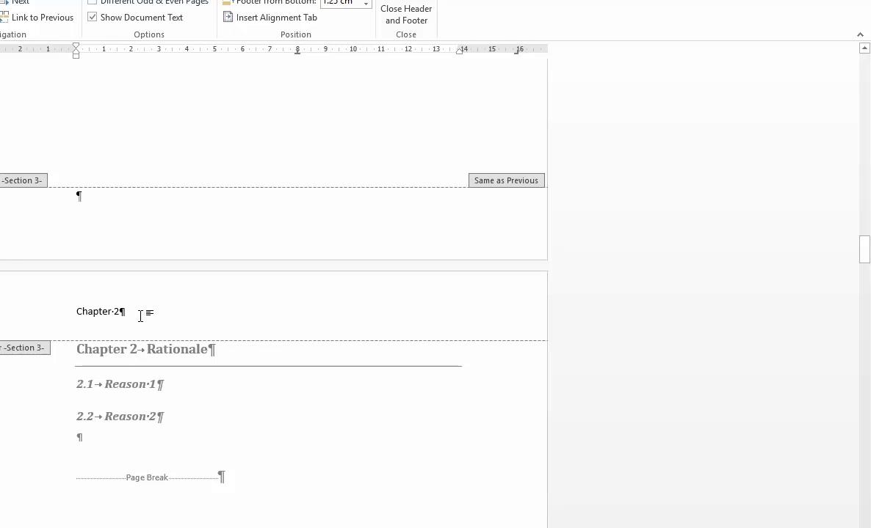
pyautogui.click(119, 311)
pyautogui.write('-')
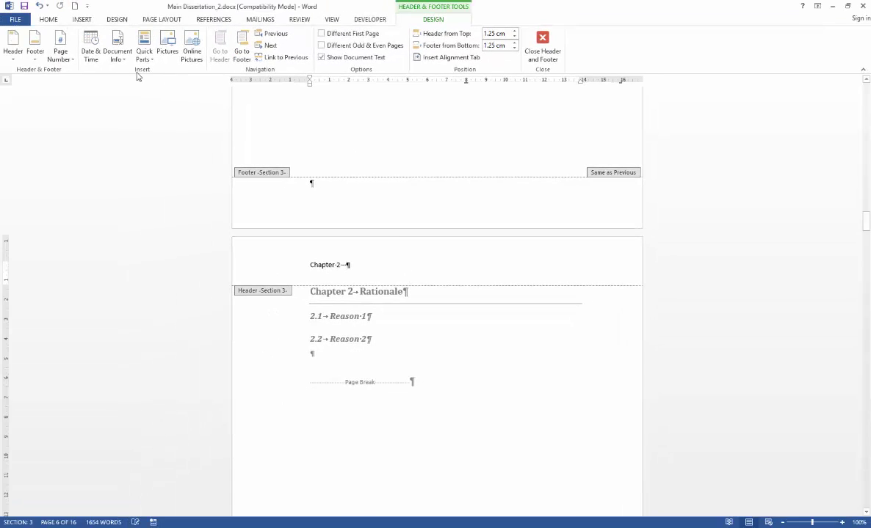
# Insert a StyleRef field for the Heading 1 text after the hyphen and check the headers of the following chapter.
pyautogui.click(142, 57)
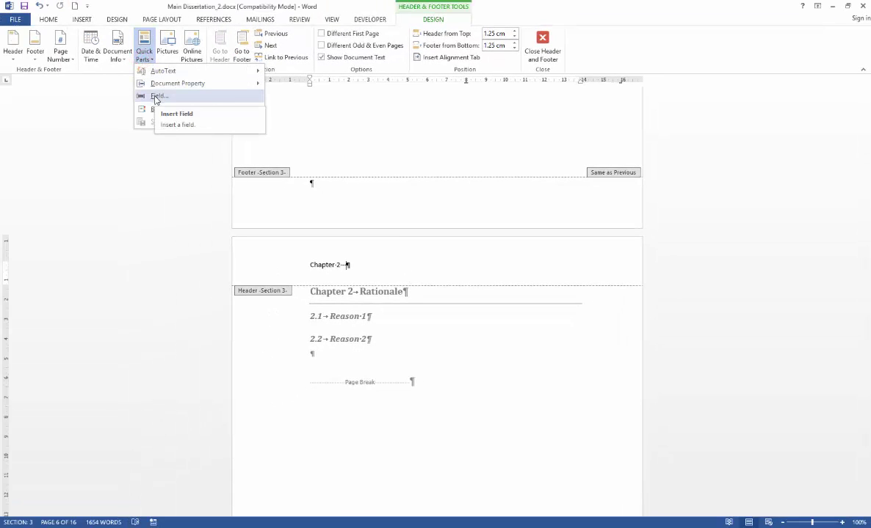
pyautogui.click(152, 96)
pyautogui.moveTo(540, 197); pyautogui.dragTo(507, 276)
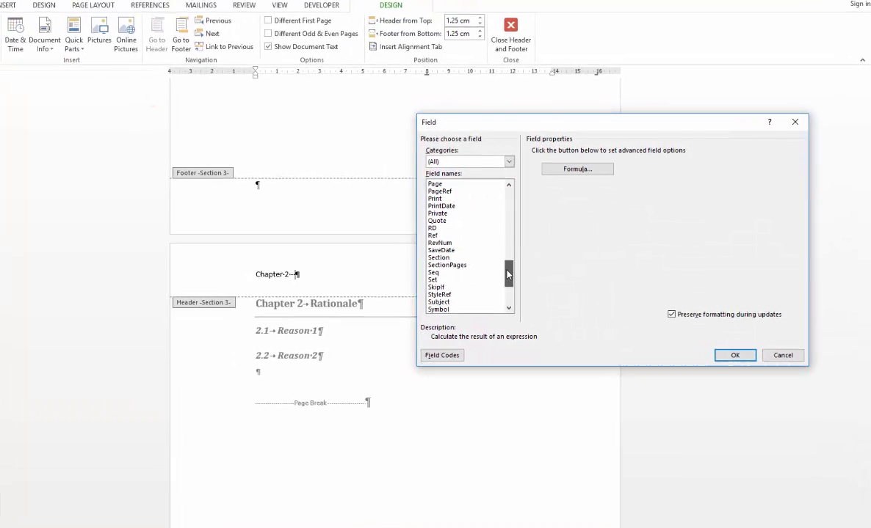
pyautogui.click(444, 287)
pyautogui.click(471, 225)
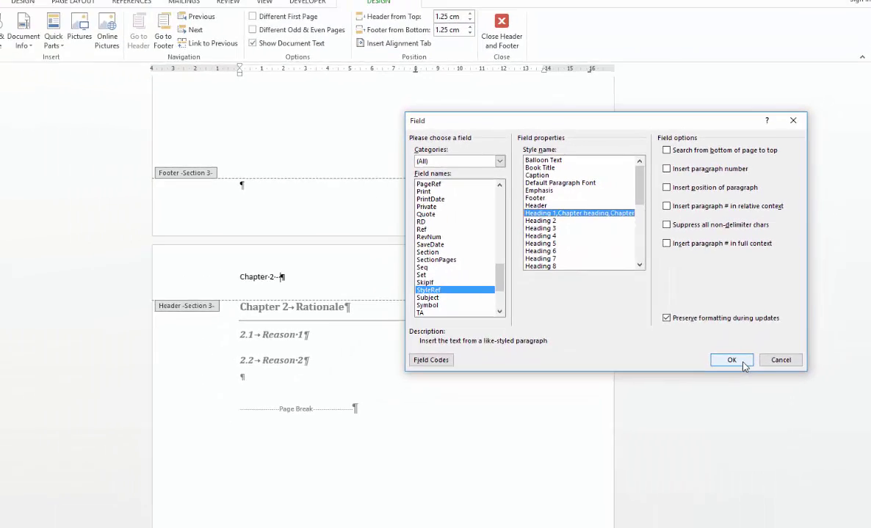
pyautogui.click(740, 363)
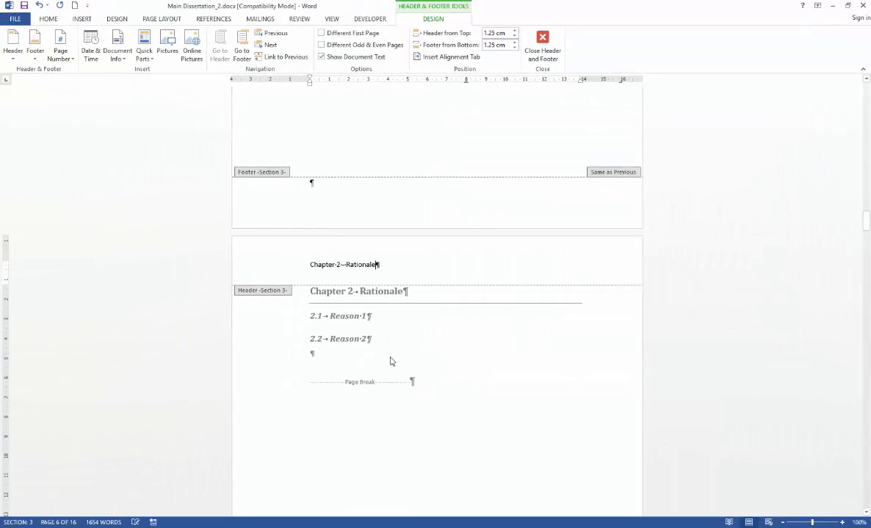
pyautogui.scroll(-15, 489, 330)
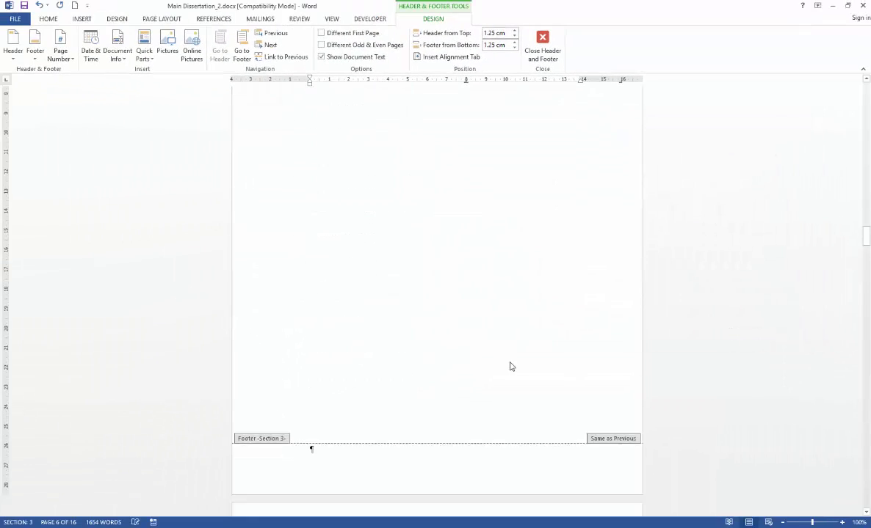
pyautogui.scroll(-3, 509, 362)
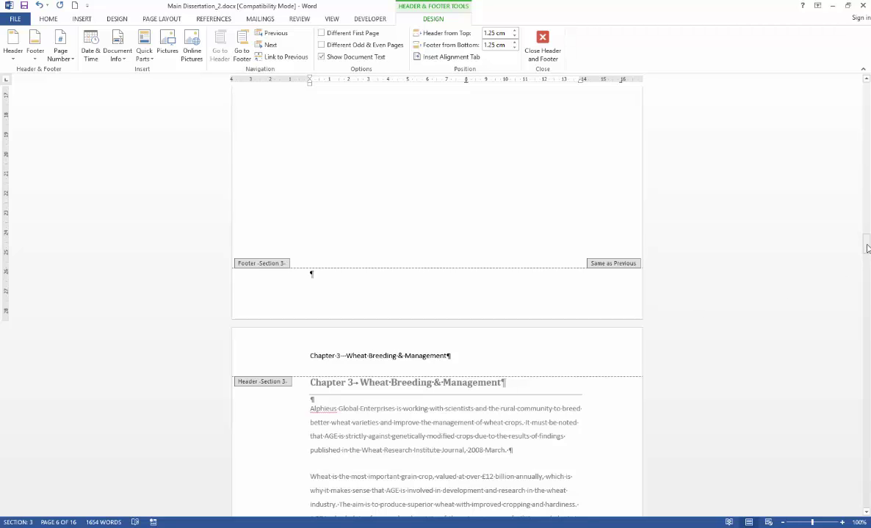
# Go back to the Section 1 footer, move on to the Section 2 footer and unlink it from the previous section.
pyautogui.click(269, 34)
pyautogui.click(270, 33)
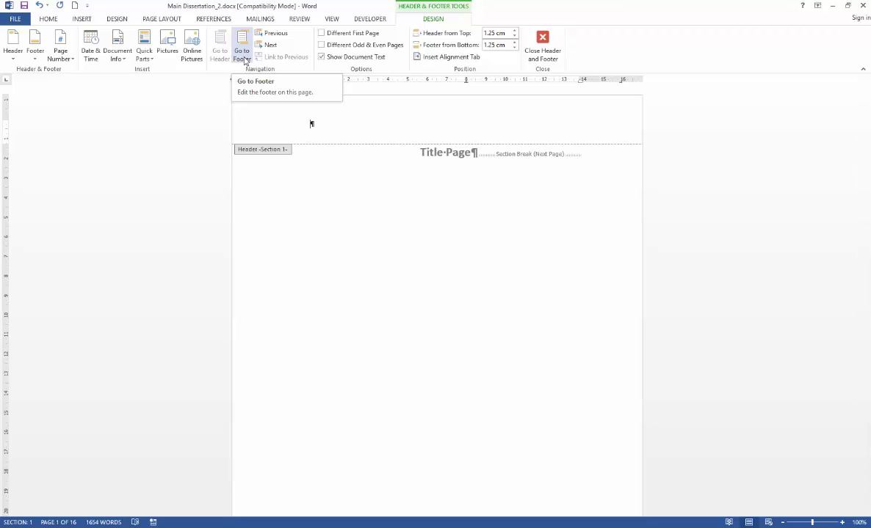
pyautogui.click(244, 57)
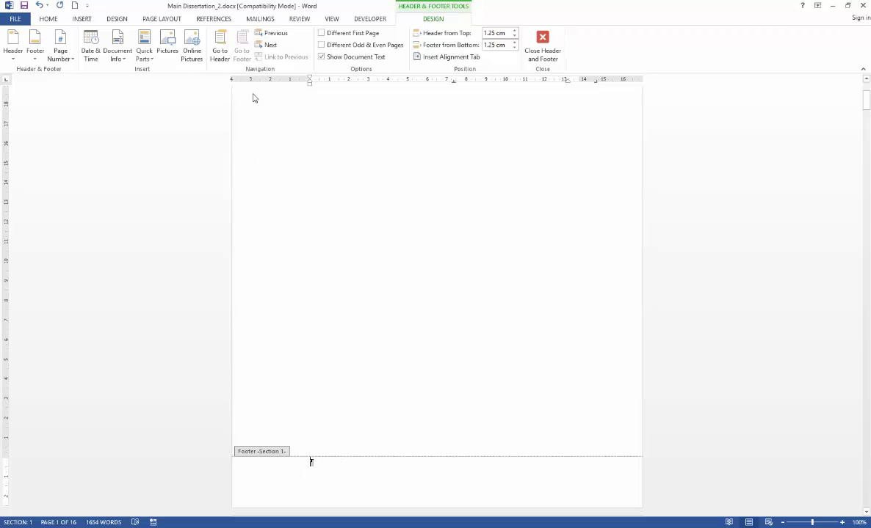
pyautogui.click(269, 46)
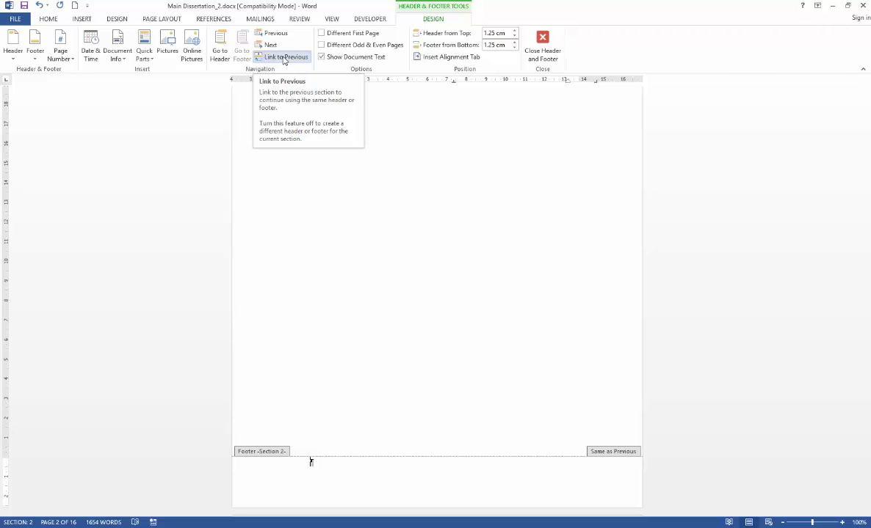
pyautogui.click(283, 58)
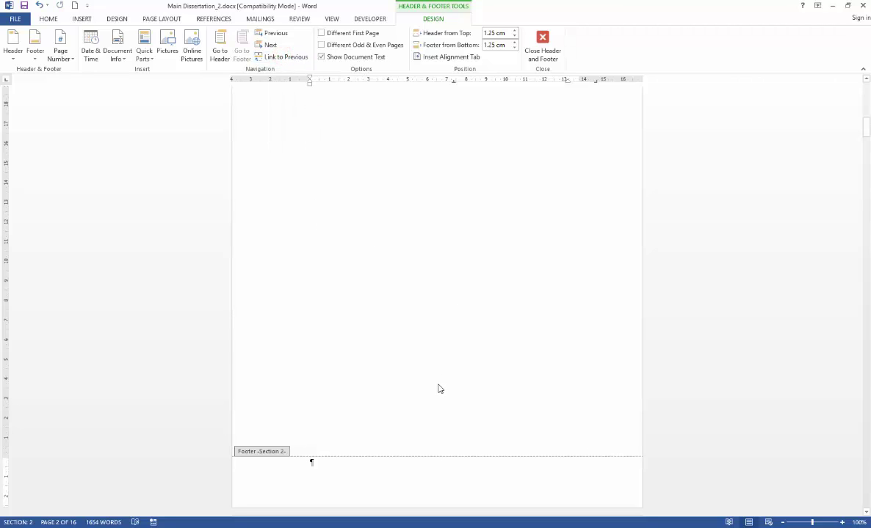
# Insert a Plain Number 2 page number at the bottom of the Section 2 pages and delete the empty paragraph below it.
pyautogui.click(61, 58)
pyautogui.moveTo(71, 87)
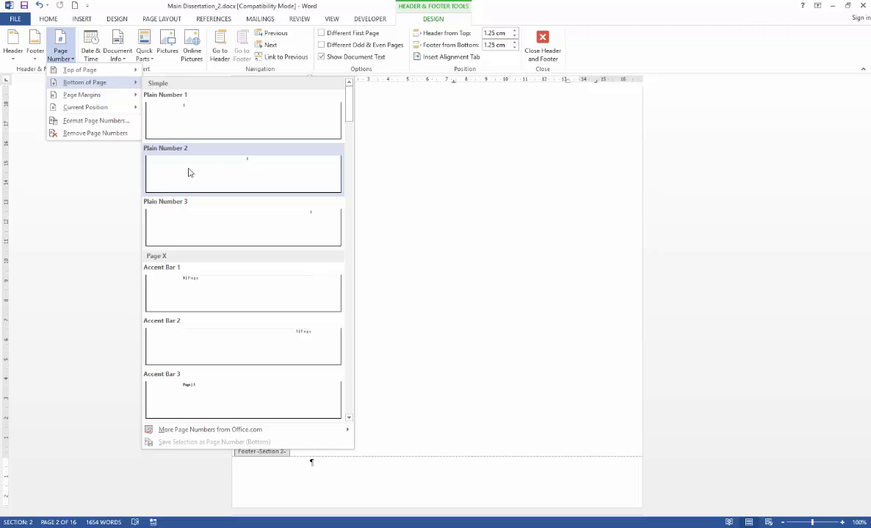
pyautogui.click(233, 149)
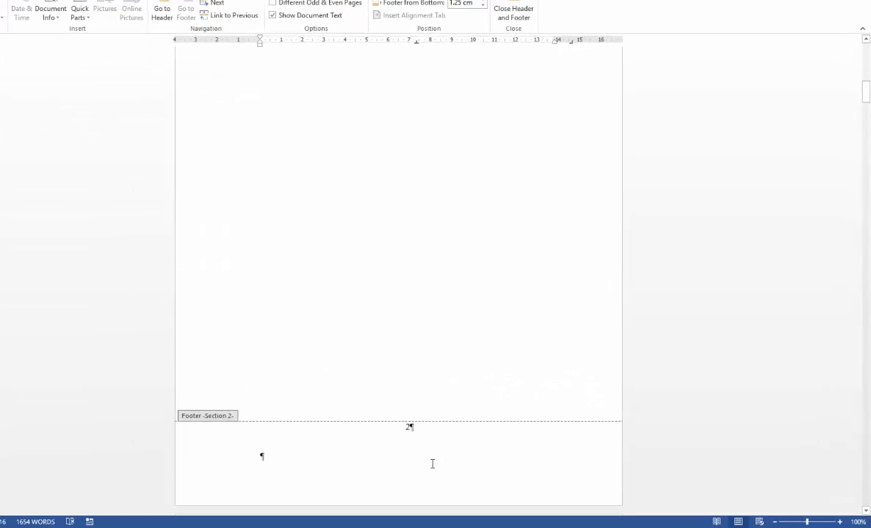
pyautogui.click(257, 456)
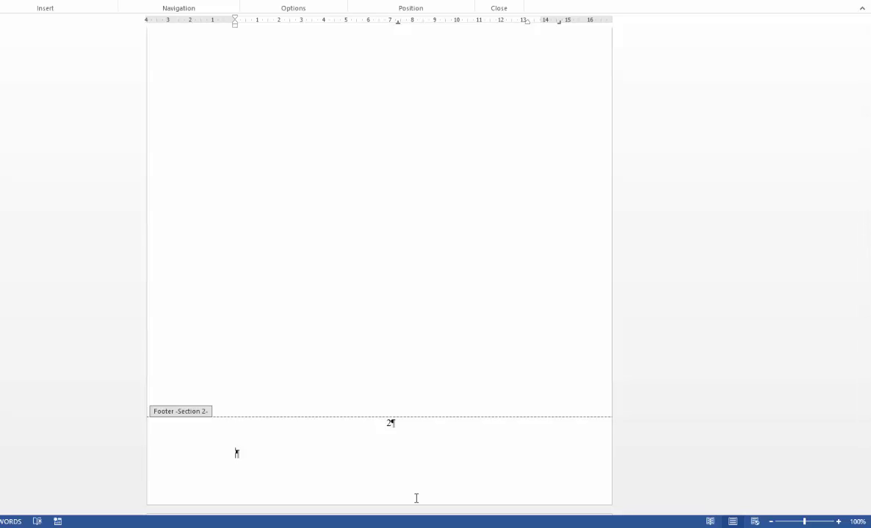
pyautogui.press('BackSpace')
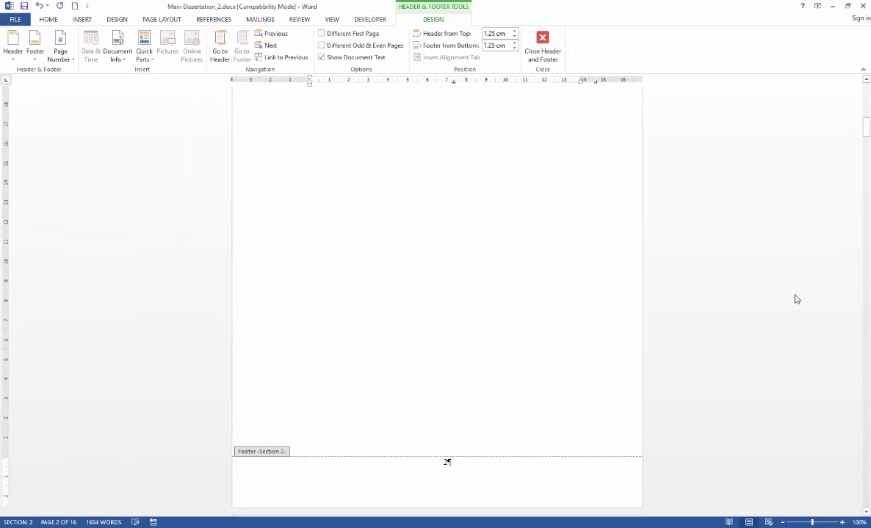
# Format the Section 2 page numbers as lowercase Roman numerals starting at the first number.
pyautogui.moveTo(863, 130)
pyautogui.mouseDown()
pyautogui.moveTo(866, 89)
pyautogui.moveTo(867, 134)
pyautogui.mouseUp()
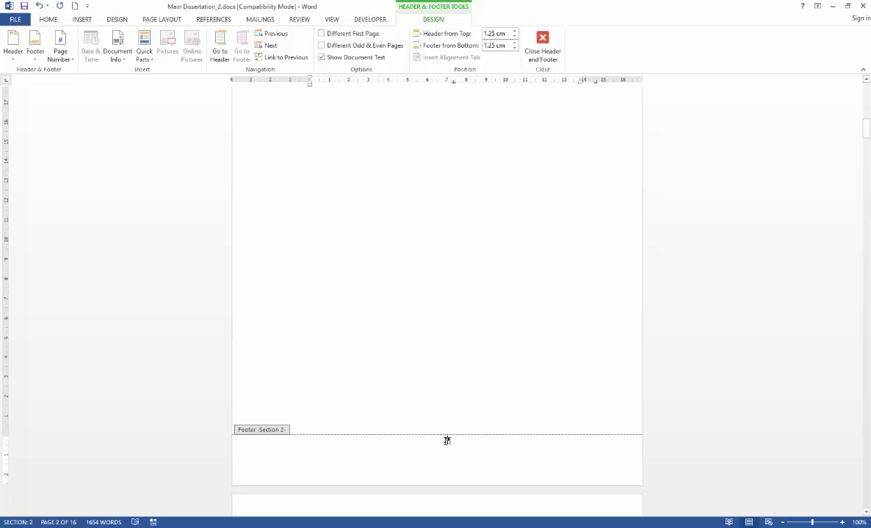
pyautogui.rightClick(446, 441)
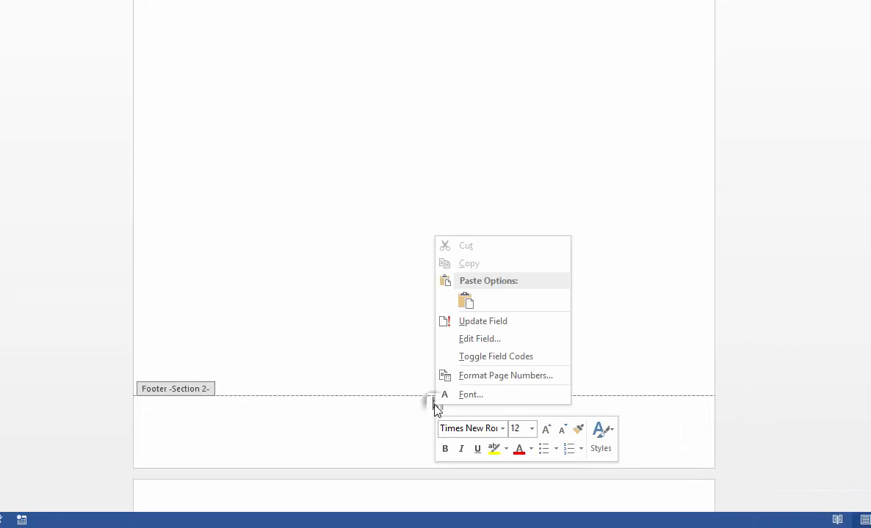
pyautogui.click(517, 377)
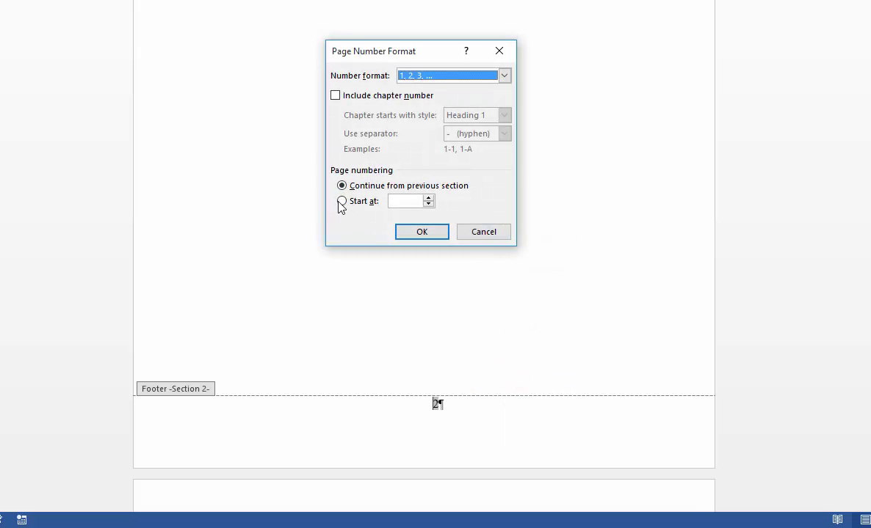
pyautogui.click(342, 201)
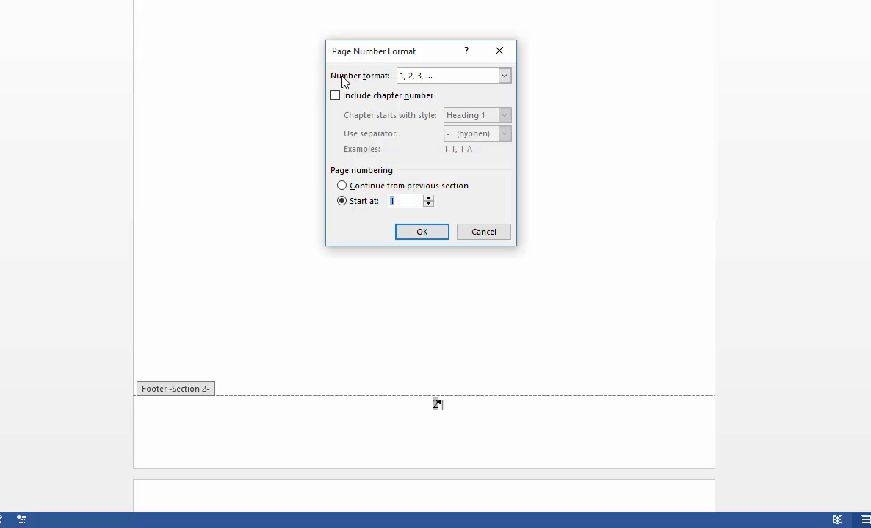
pyautogui.click(433, 76)
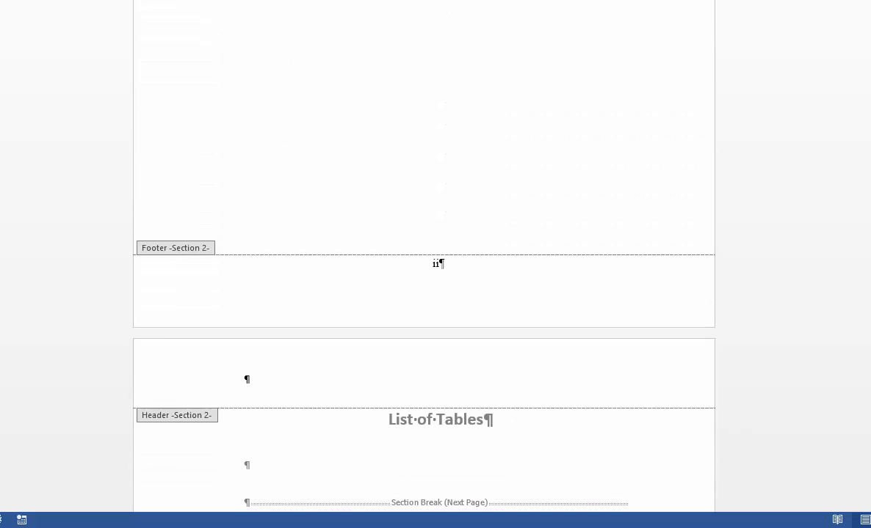
# Restart the Section 3 page numbering at 1 from the Chapter 1 footer.
pyautogui.scroll(-10, 423, 293)
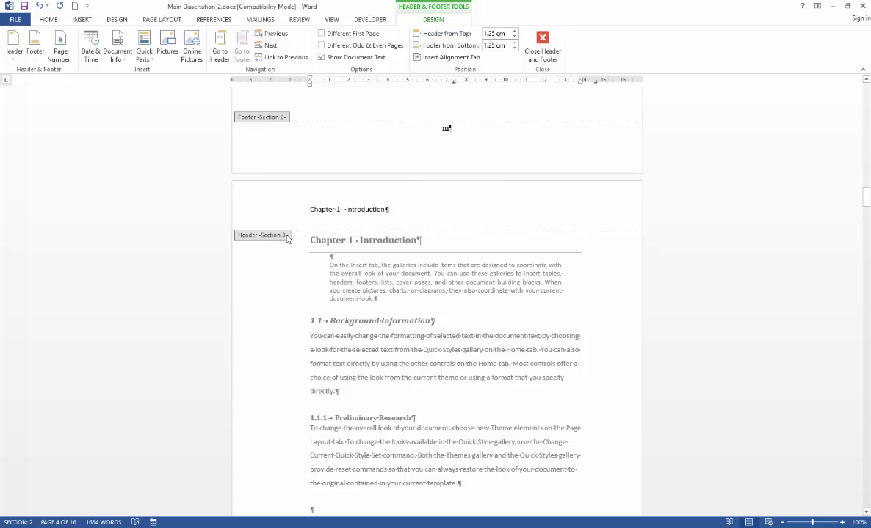
pyautogui.click(424, 140)
pyautogui.moveTo(867, 195); pyautogui.dragTo(867, 211)
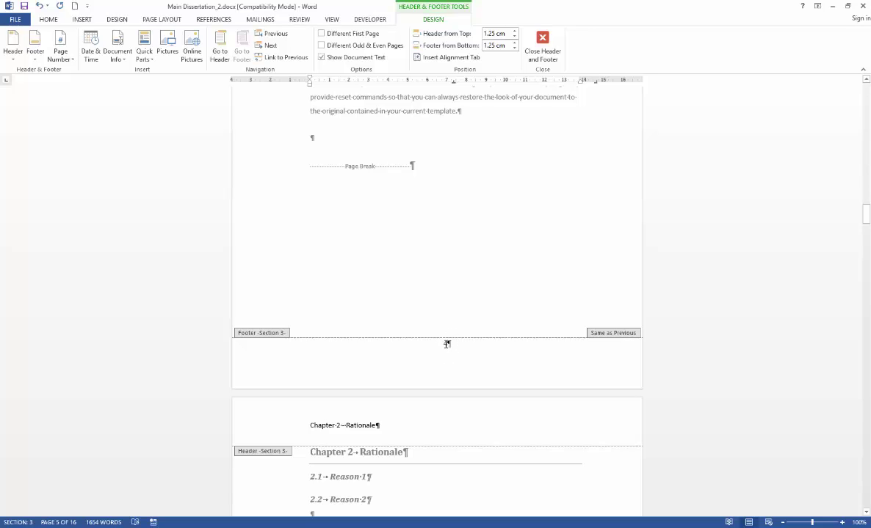
pyautogui.rightClick(446, 343)
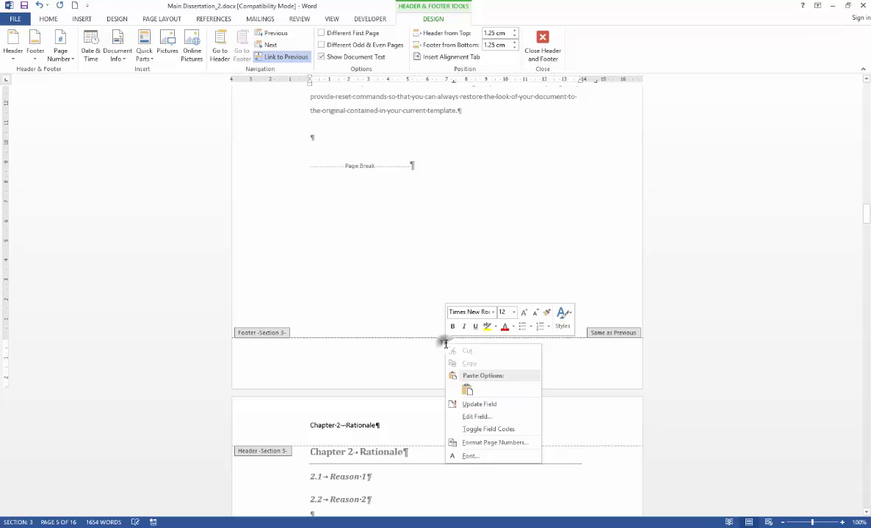
pyautogui.click(470, 443)
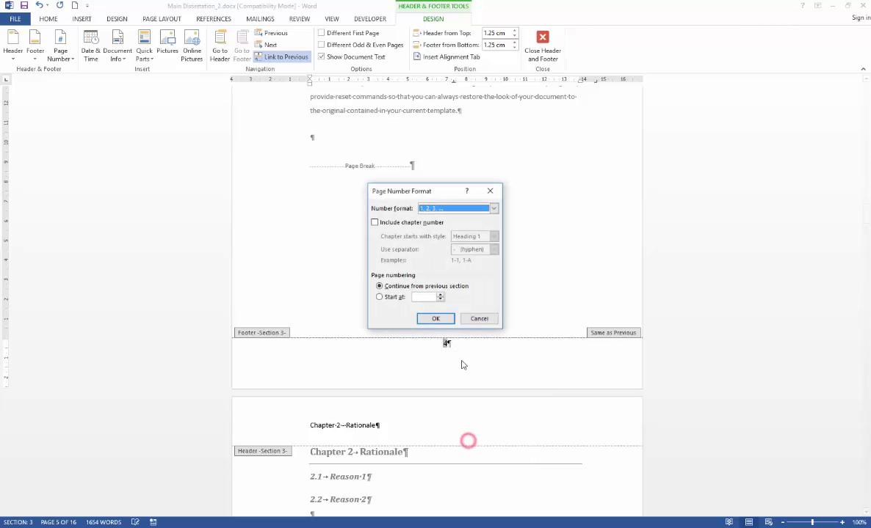
pyautogui.click(379, 298)
pyautogui.click(430, 319)
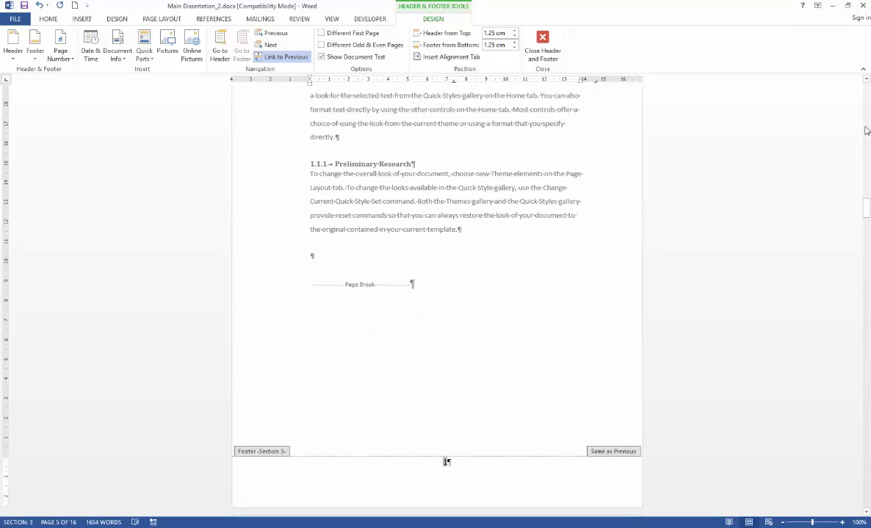
# Close header and footer editing and review the pages from the title page to Chapter 1.
pyautogui.moveTo(865, 202)
pyautogui.mouseDown()
pyautogui.moveTo(868, 182)
pyautogui.moveTo(868, 247)
pyautogui.moveTo(867, 199)
pyautogui.mouseUp()
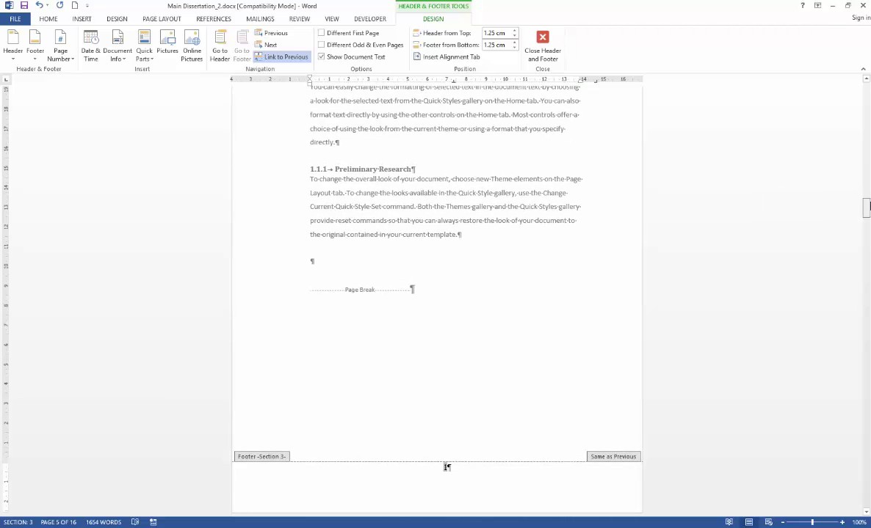
pyautogui.click(543, 40)
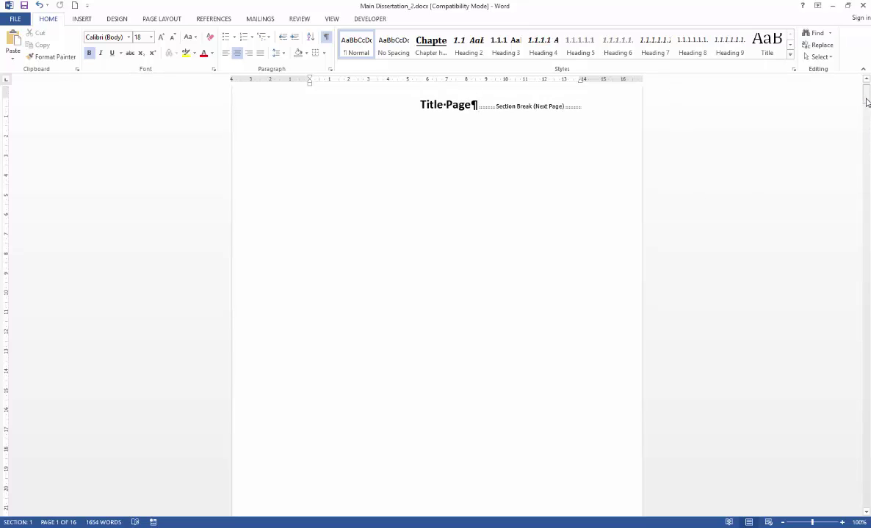
pyautogui.moveTo(866, 98); pyautogui.dragTo(867, 208)
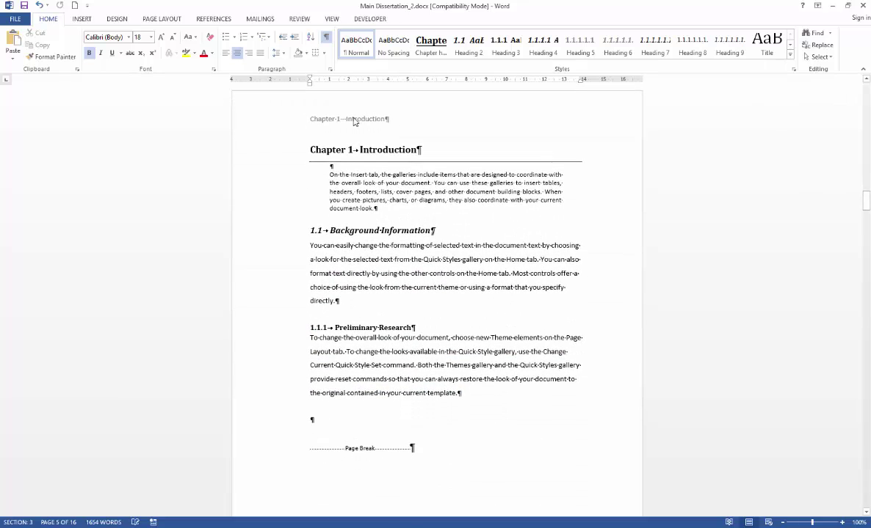